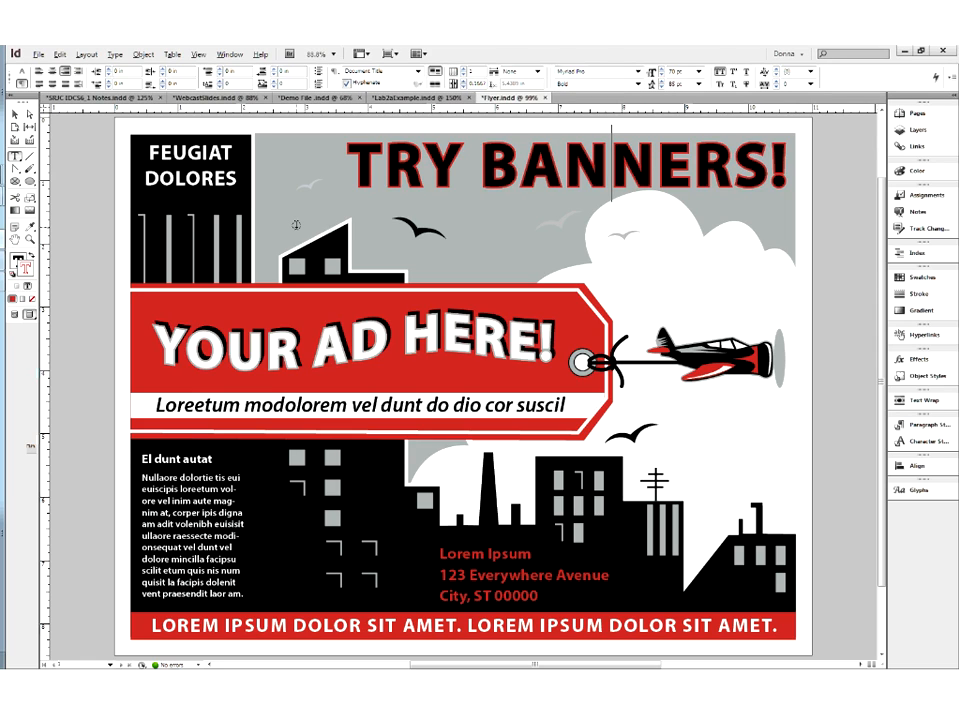
- Open the flyer's print settings and review the available printers and the alternative page preview views
left_click(39, 55)
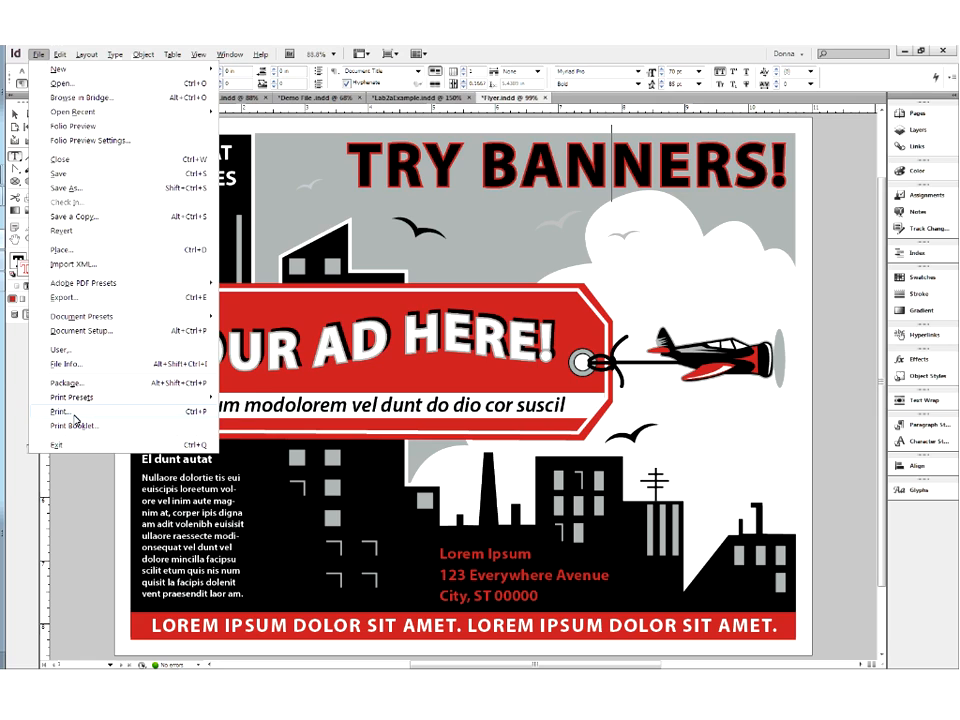
key("Escape")
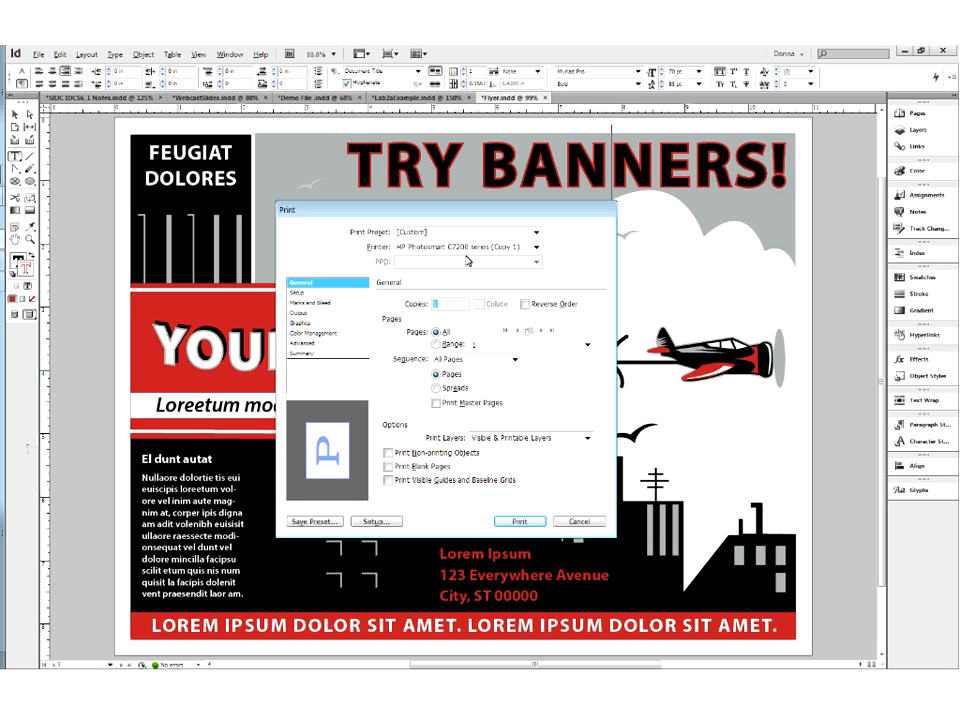
left_click(537, 247)
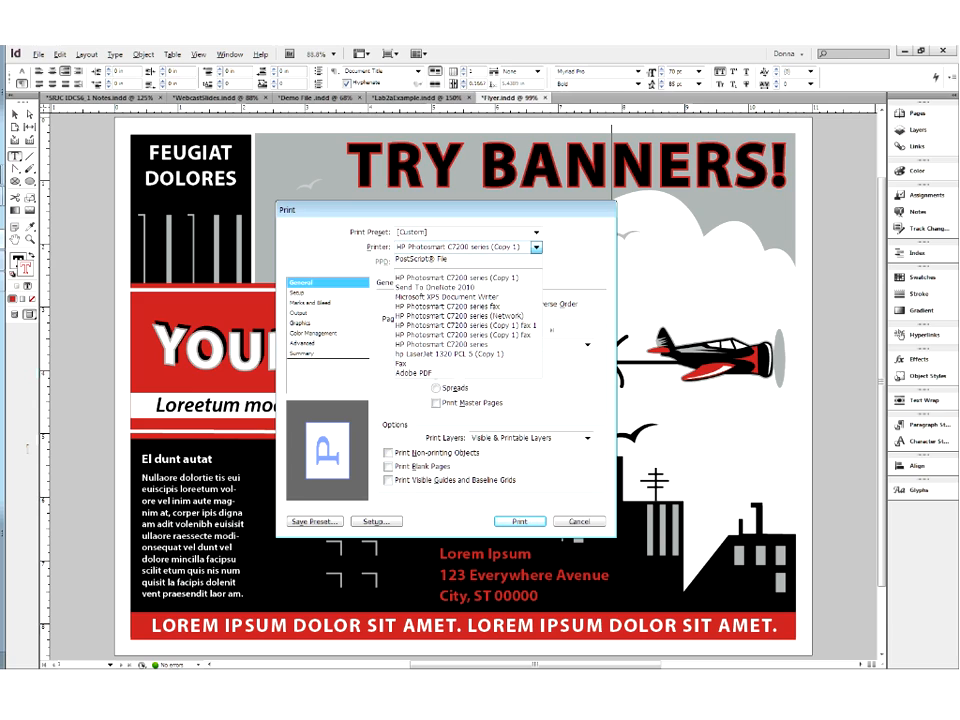
left_click(574, 249)
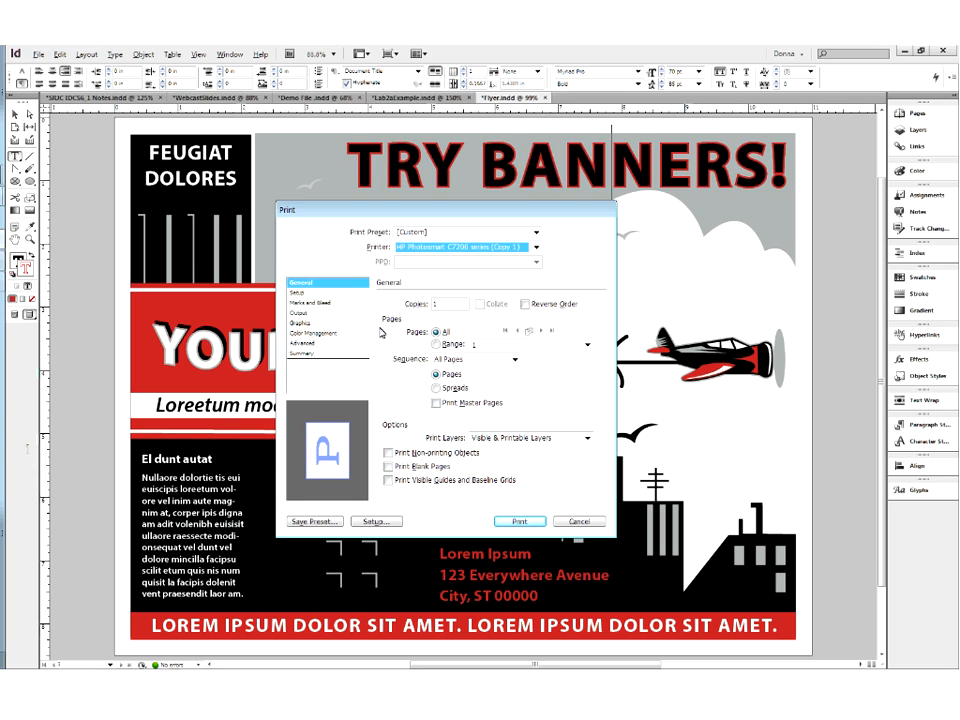
left_click(303, 285)
left_click(310, 480)
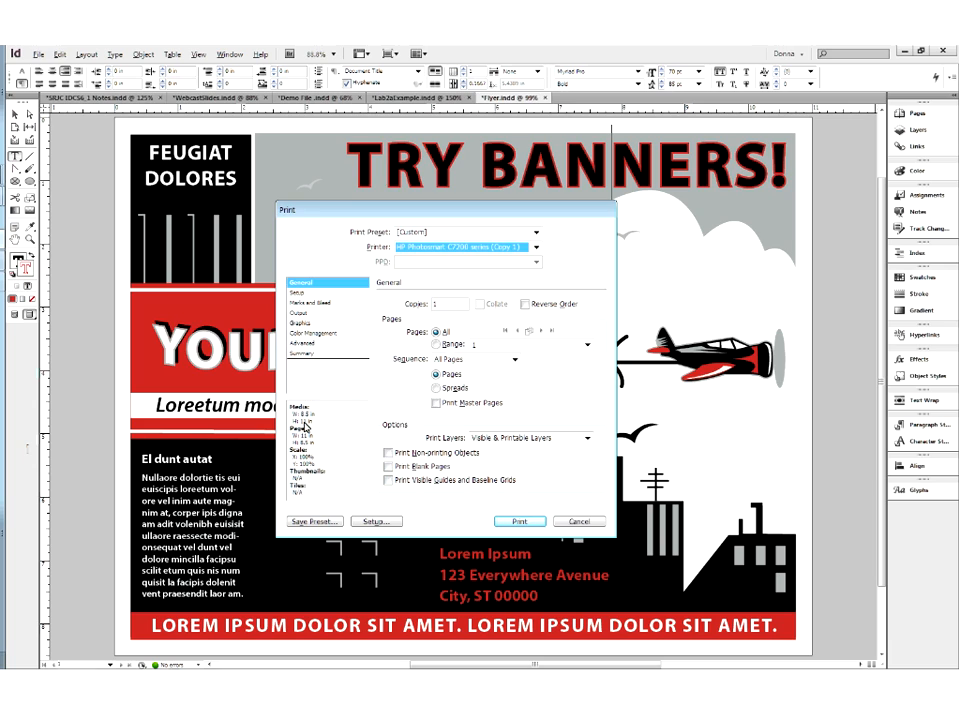
left_click(296, 496)
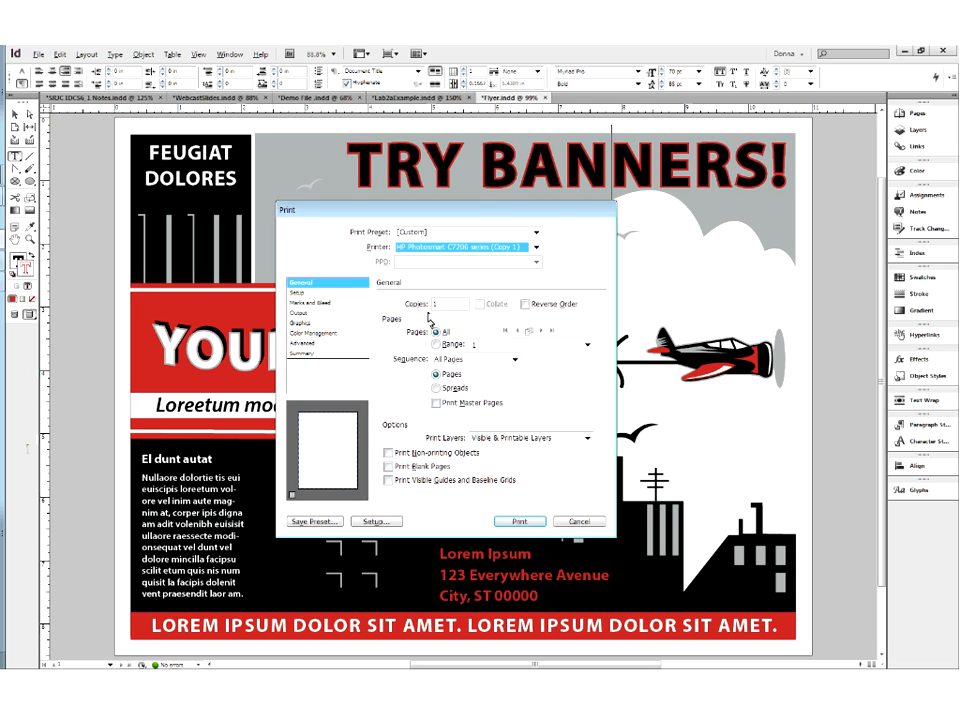
- Review the flyer's page range, sequence, print layer and paper setup options, and close the print settings
left_click(436, 344)
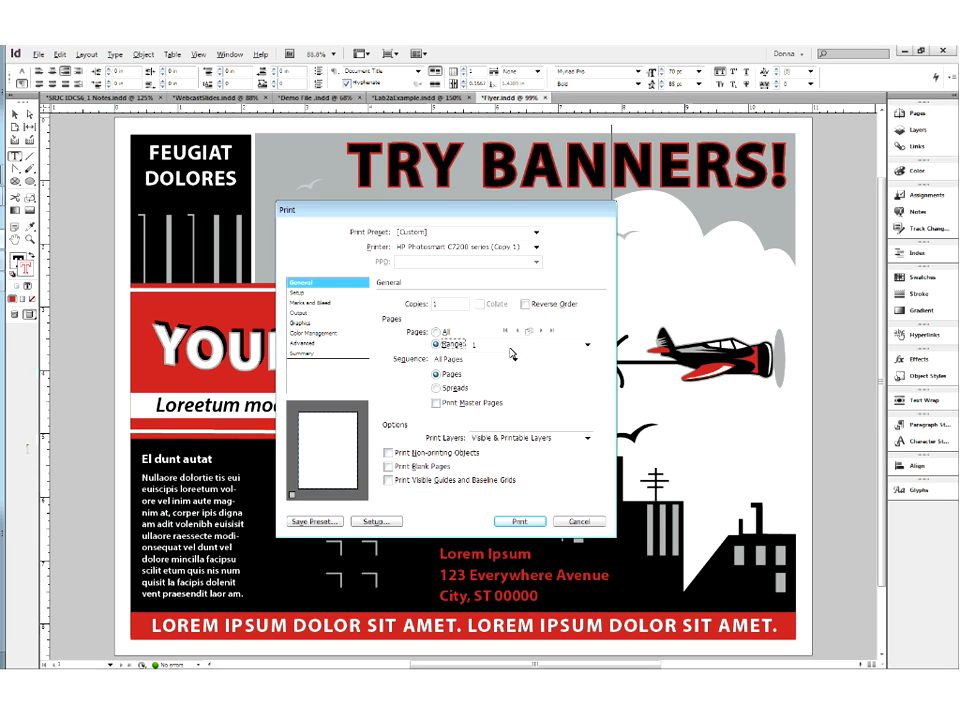
key("alt+a")
left_click(476, 359)
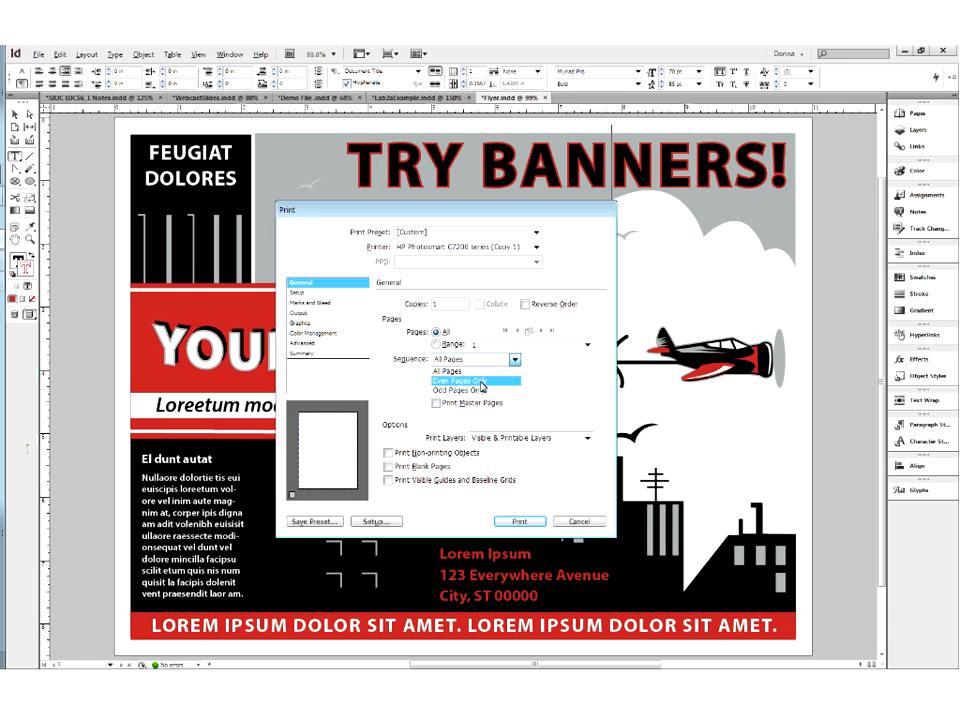
left_click(538, 403)
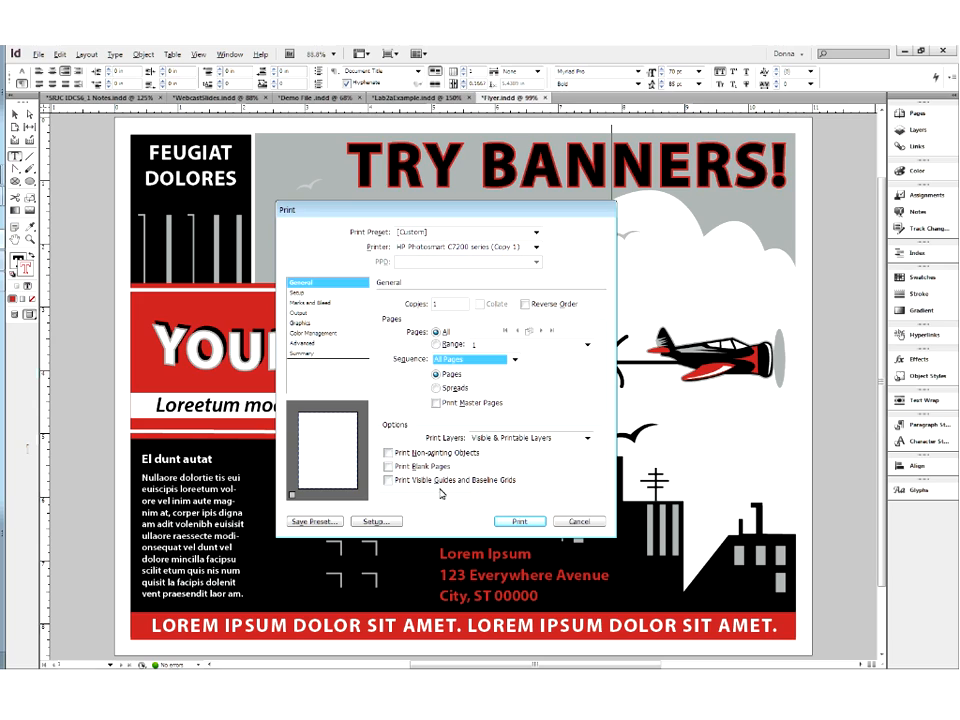
left_click(446, 438)
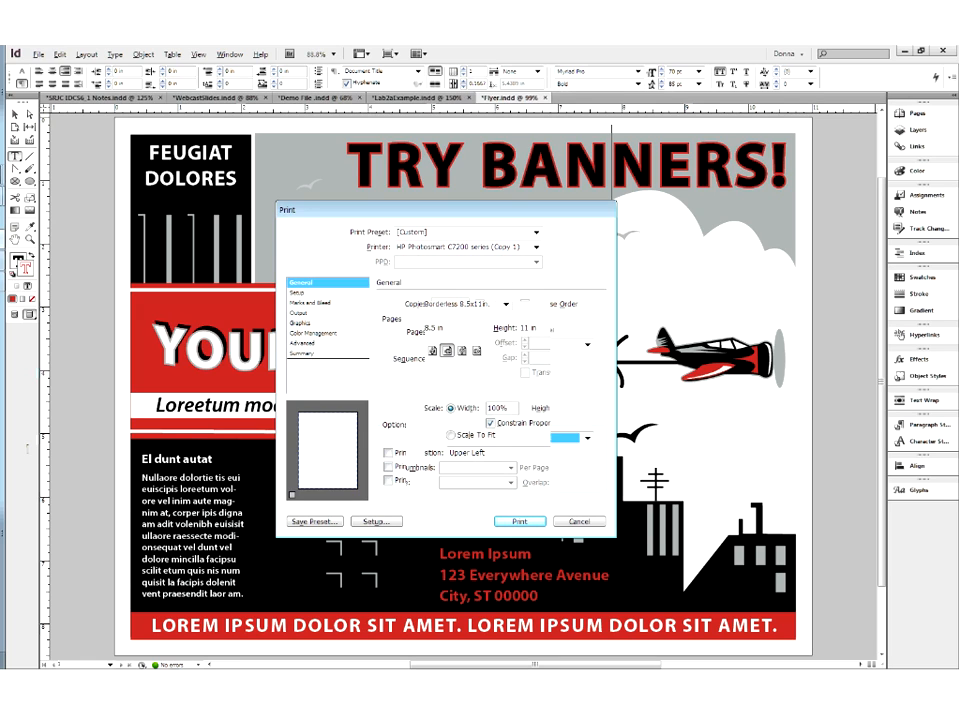
left_click(308, 293)
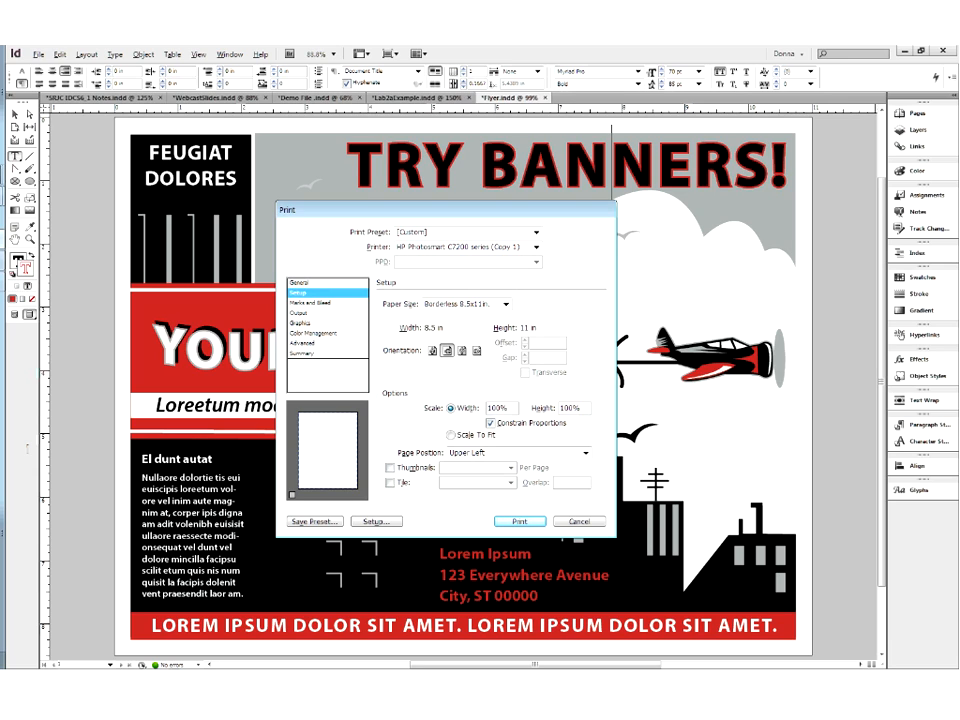
key("Return")
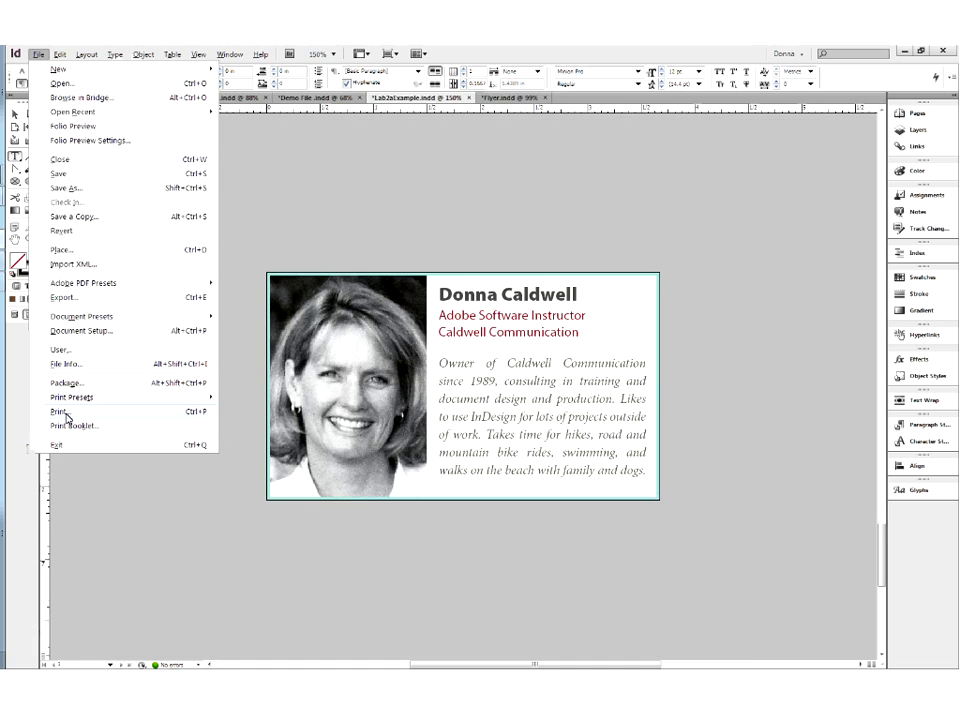
- Open the print settings for Lab2aExample.indd and set the page position to Centered
left_click(66, 413)
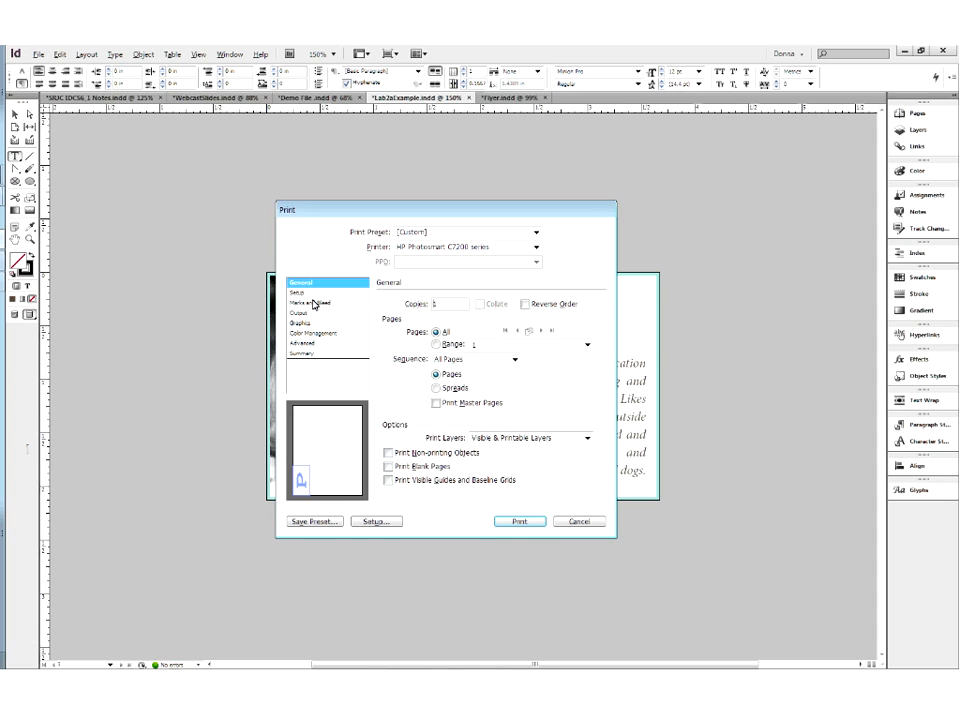
left_click(312, 293)
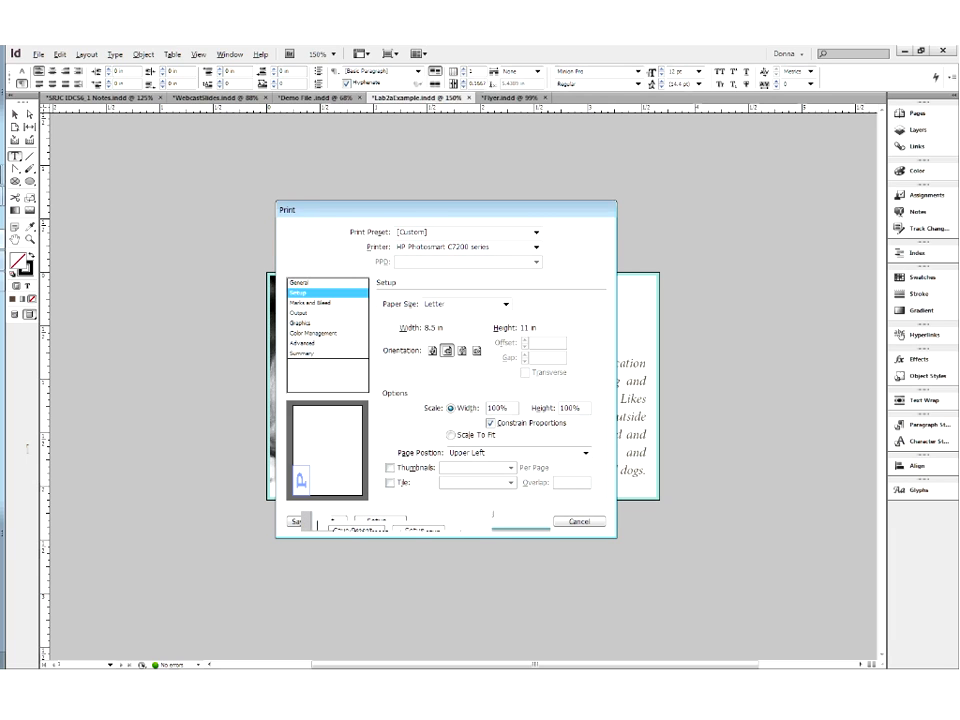
left_click_drag(446, 209, 537, 199)
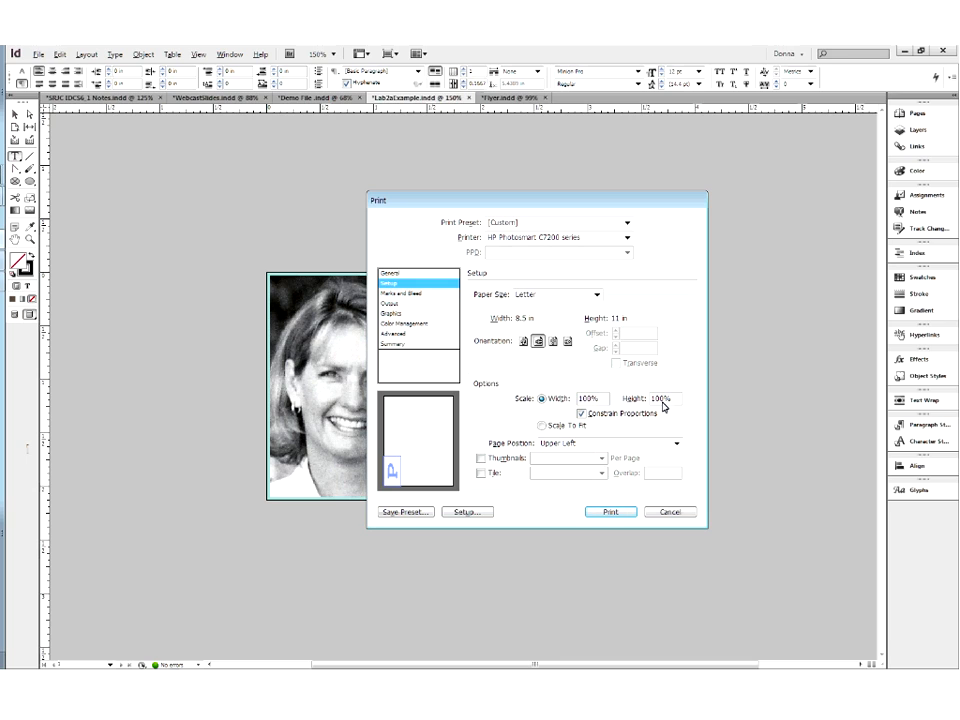
left_click(567, 443)
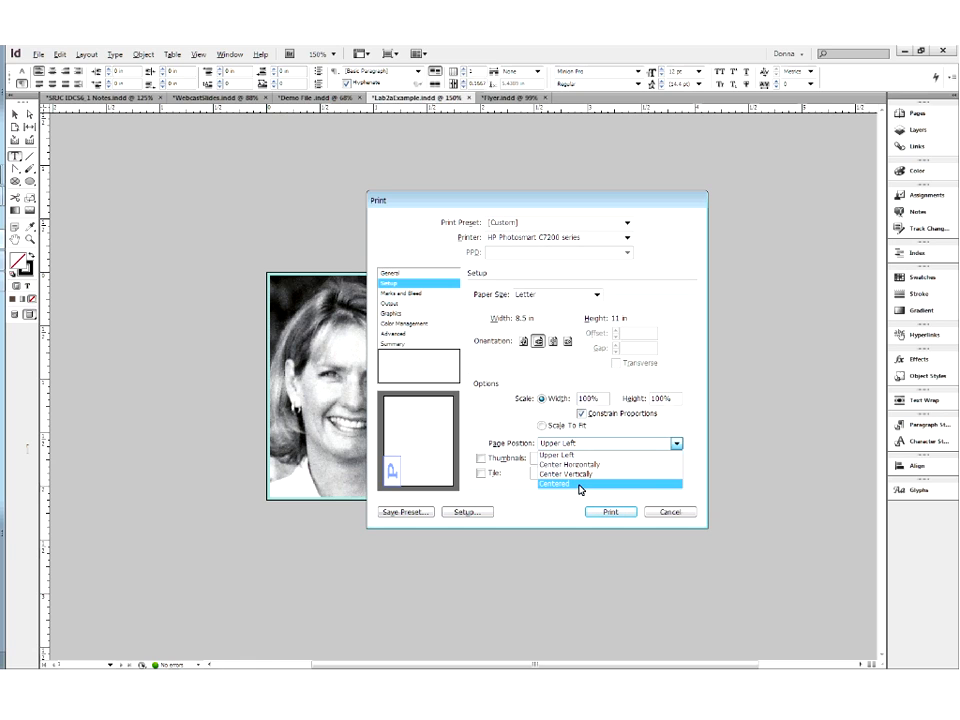
left_click(580, 486)
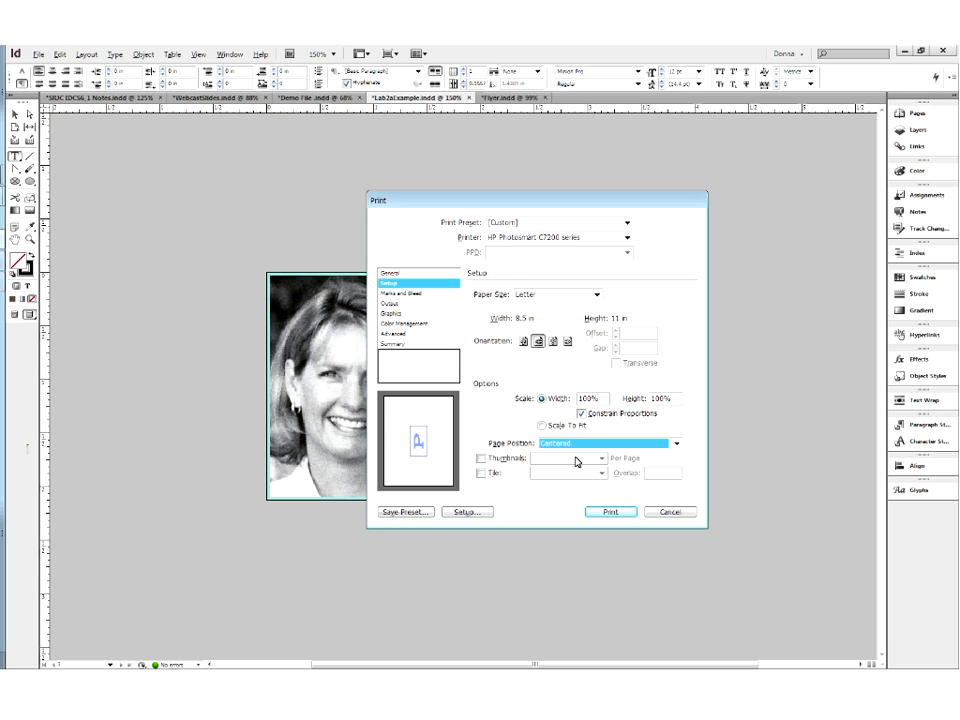
- Try Scale To Fit for the card, look through the paper sizes, and return to width scaling at 100%
left_click(543, 427)
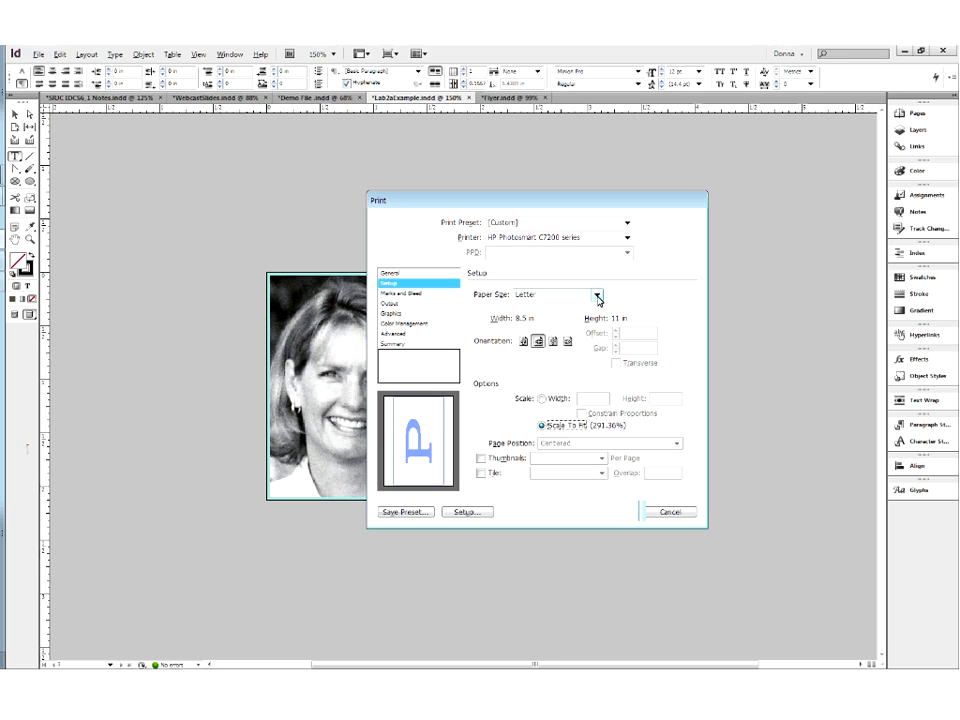
left_click(597, 296)
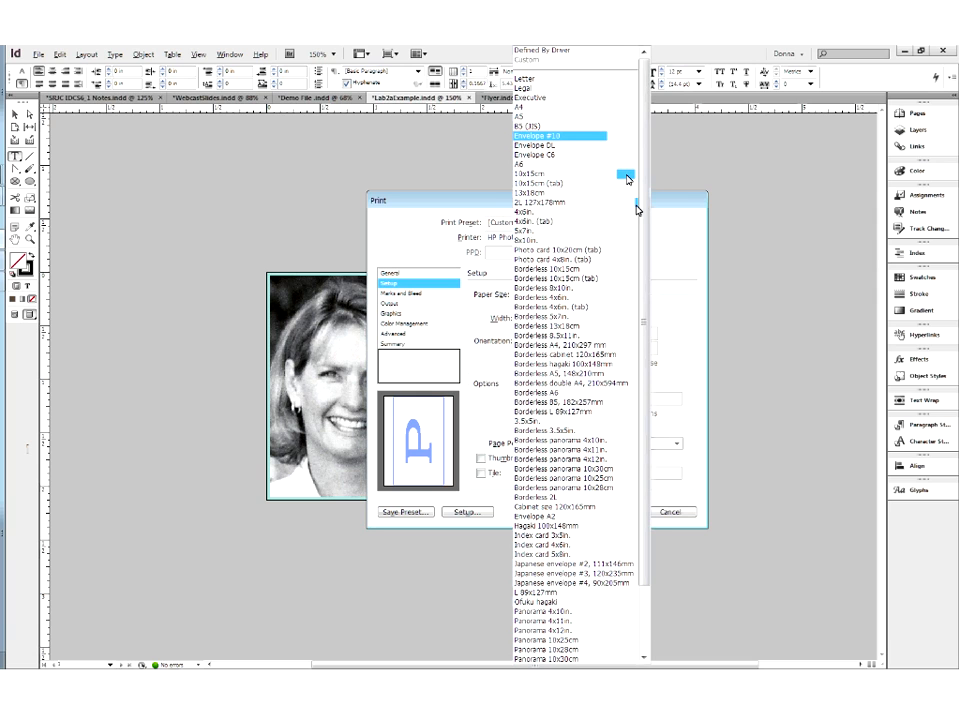
left_click_drag(647, 303, 662, 222)
left_click(662, 222)
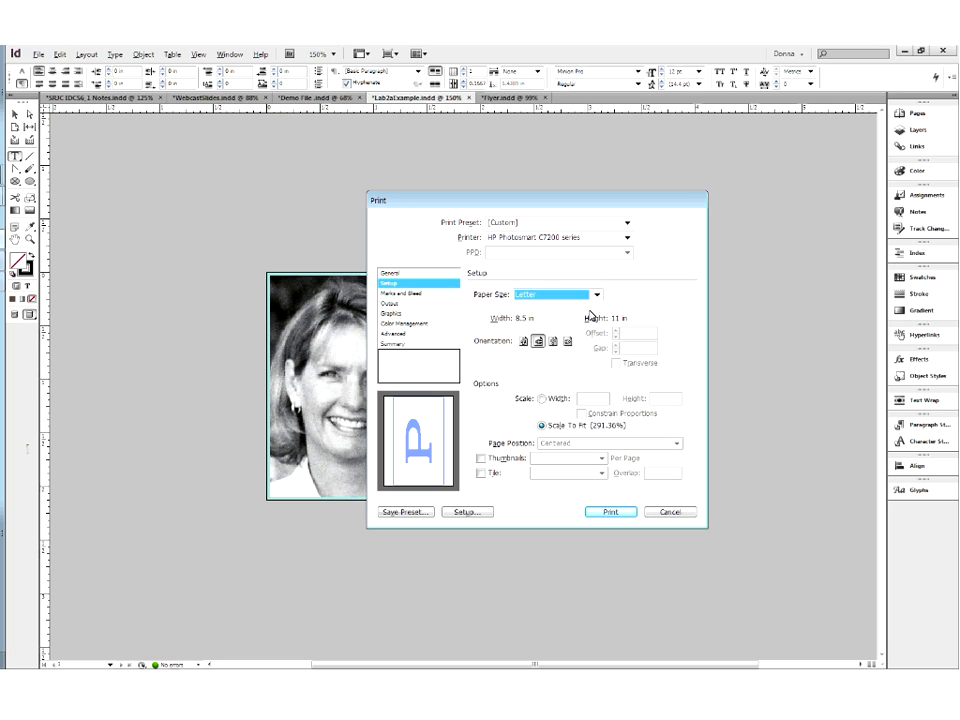
left_click(558, 402)
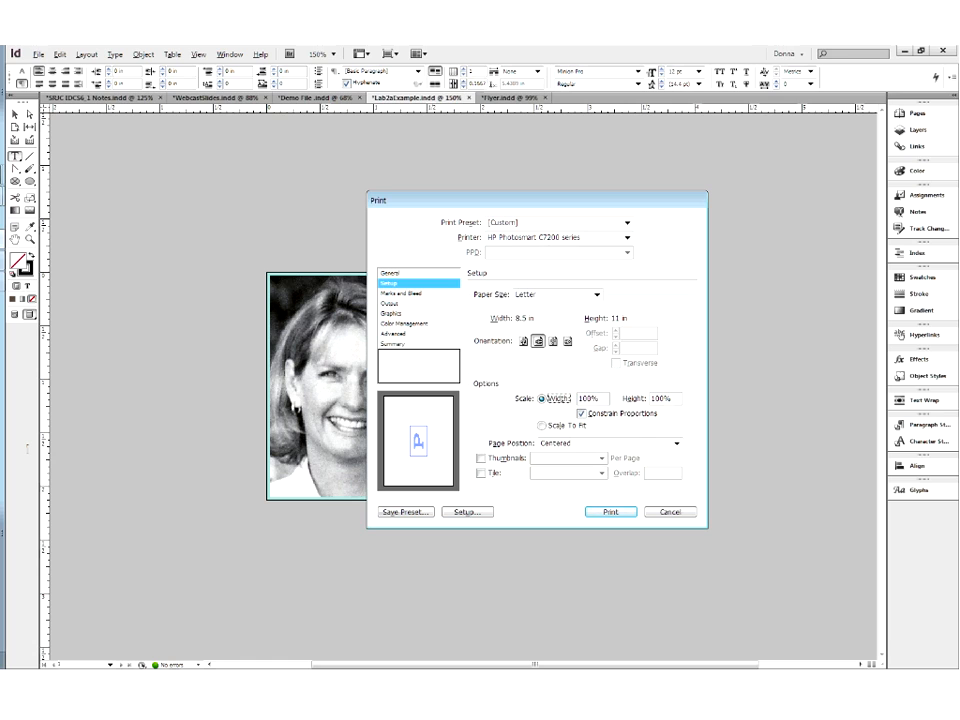
- Add crop marks to the card's printout and return to the page setup options
left_click(401, 293)
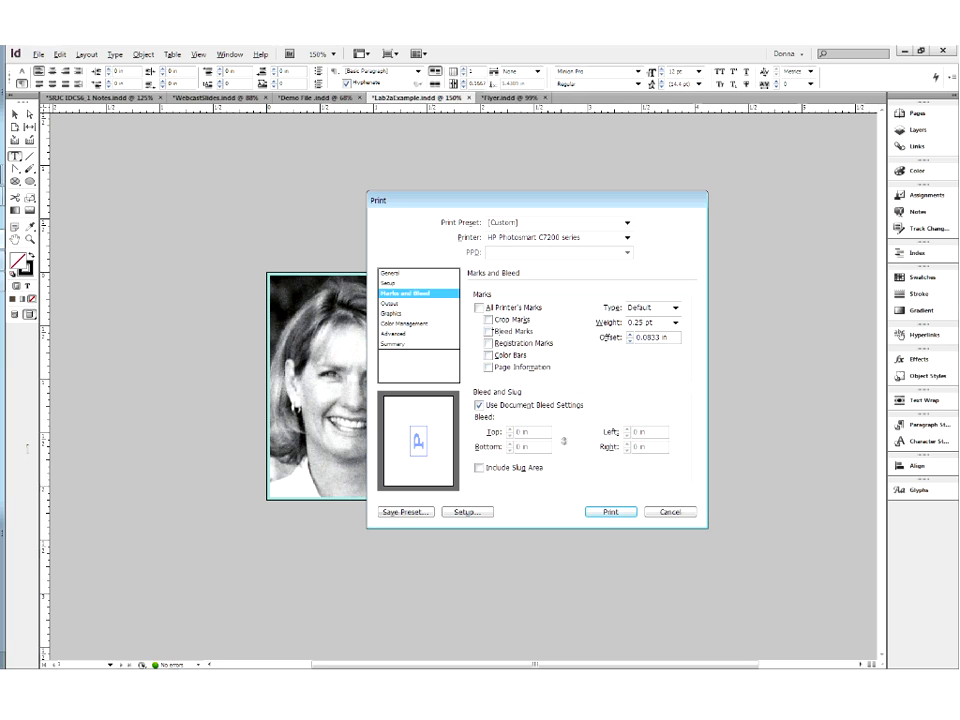
left_click(489, 320)
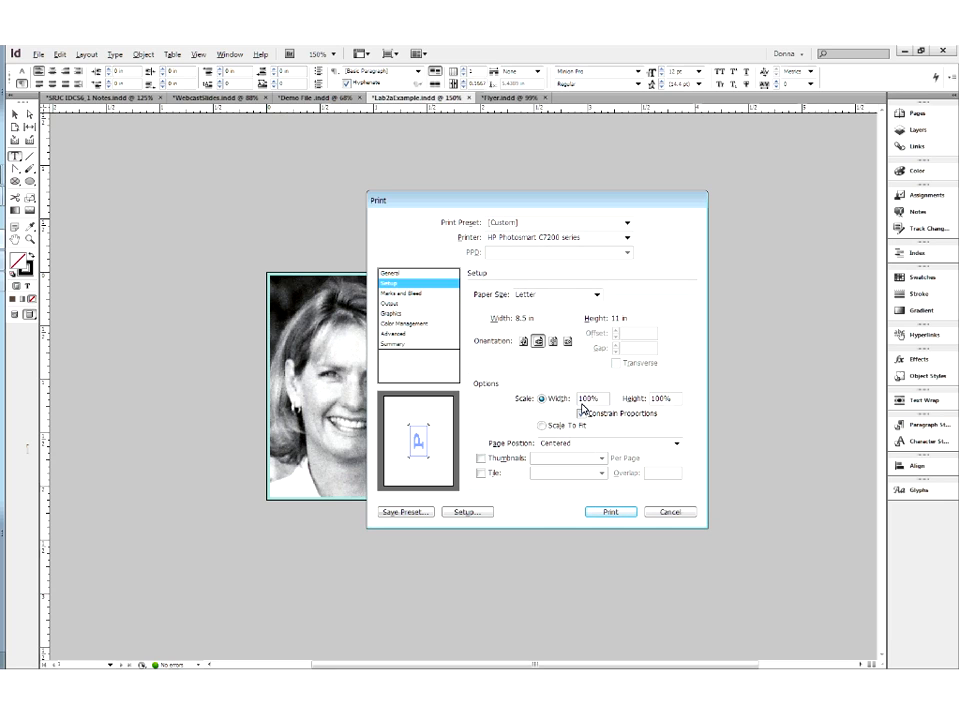
left_click(581, 412)
- Enable Print as Bitmap for the card and keep the resolution at 300 dpi
left_click(393, 333)
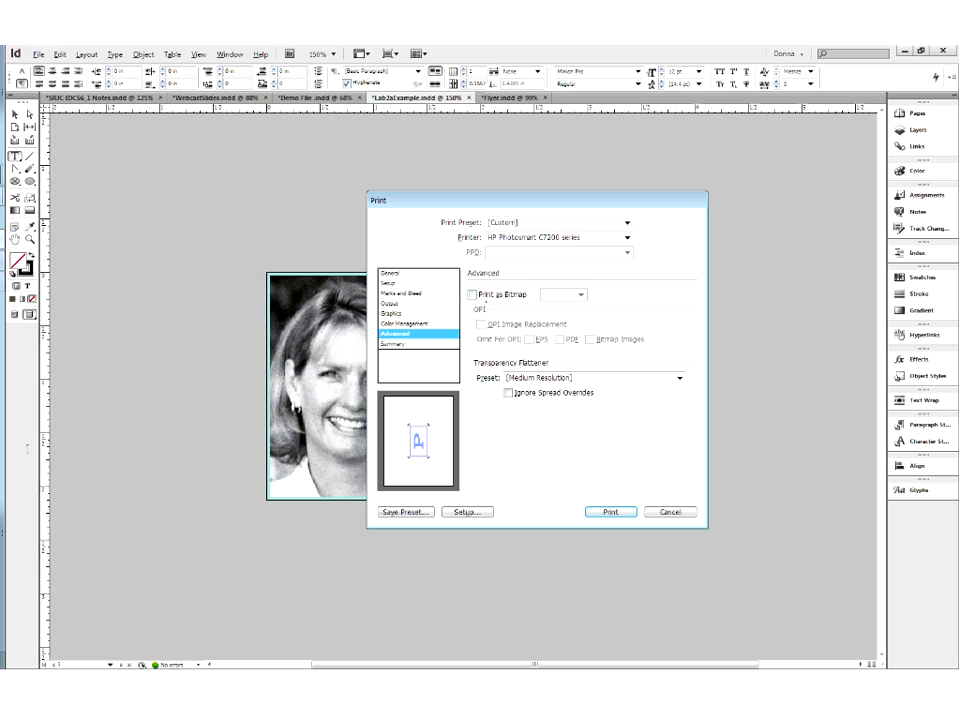
left_click(473, 296)
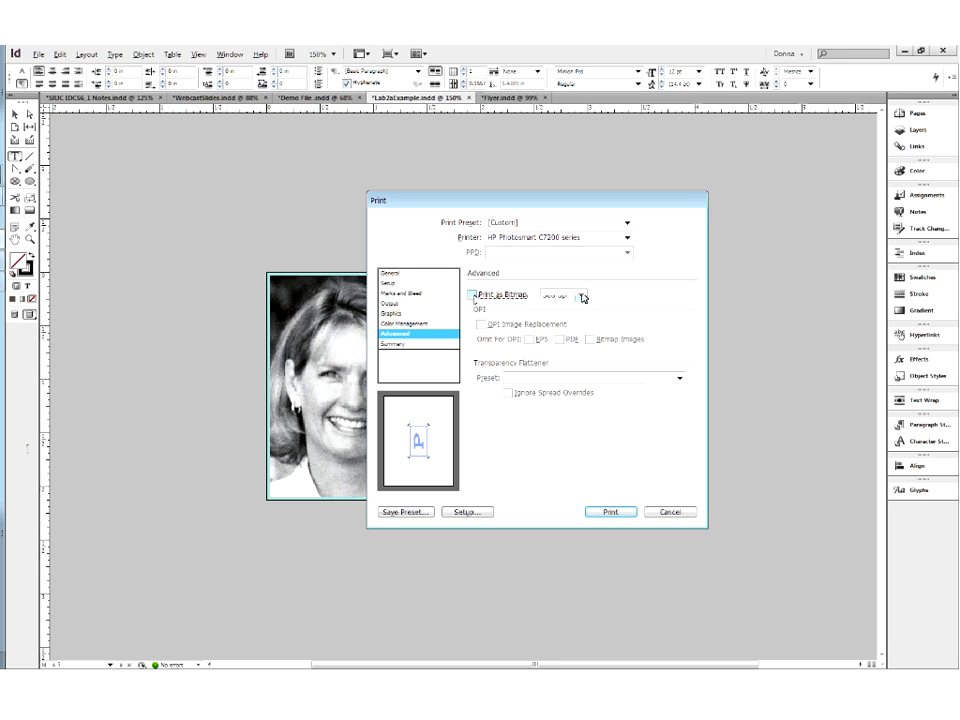
left_click(582, 296)
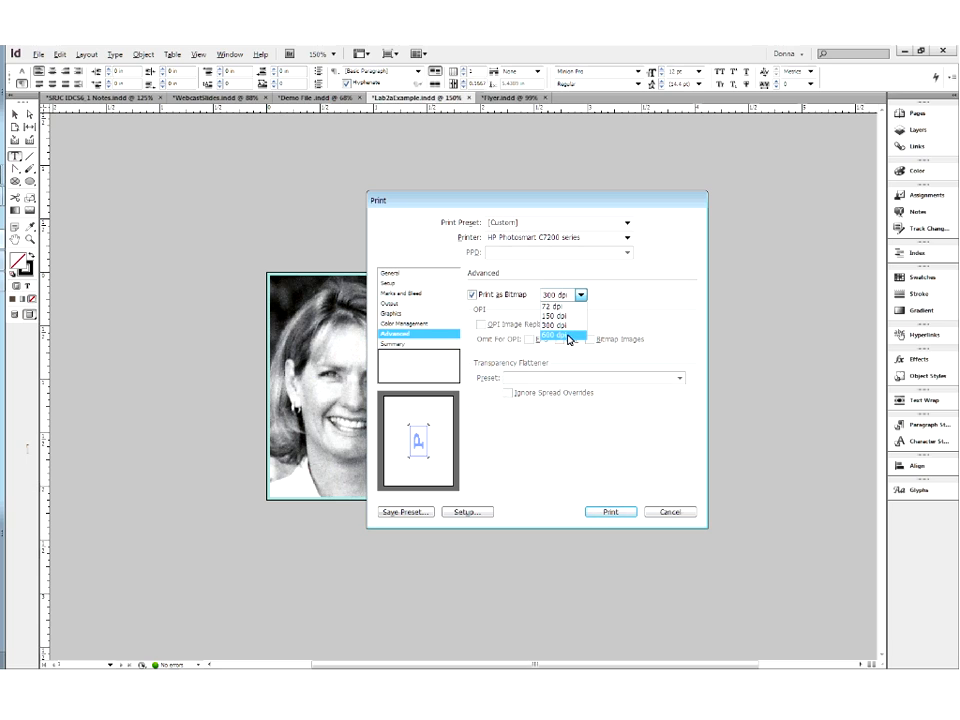
left_click(605, 302)
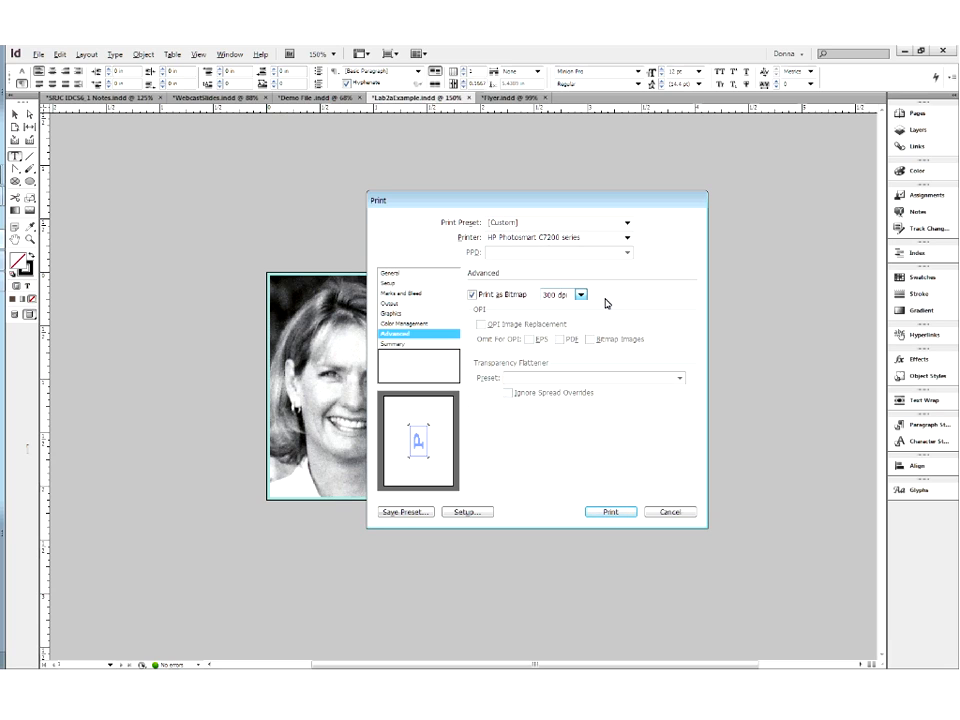
left_click(606, 303)
- Open the printer driver's Printing Preferences for the HP Photosmart C7200 series and dismiss the desktop sharing notice
left_click(488, 514)
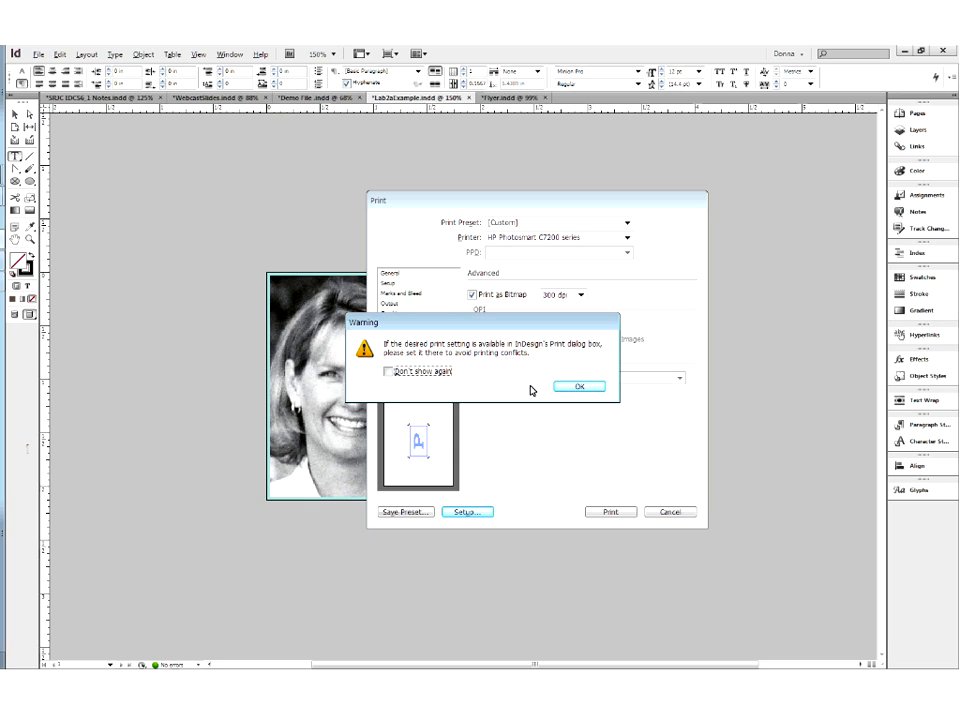
left_click(579, 386)
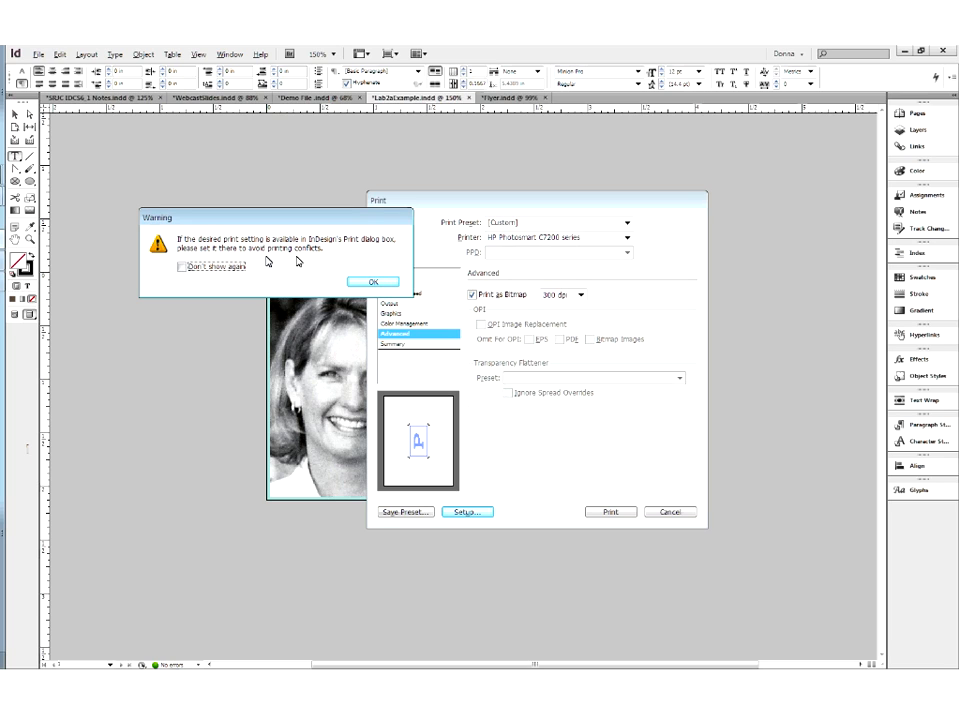
left_click(374, 281)
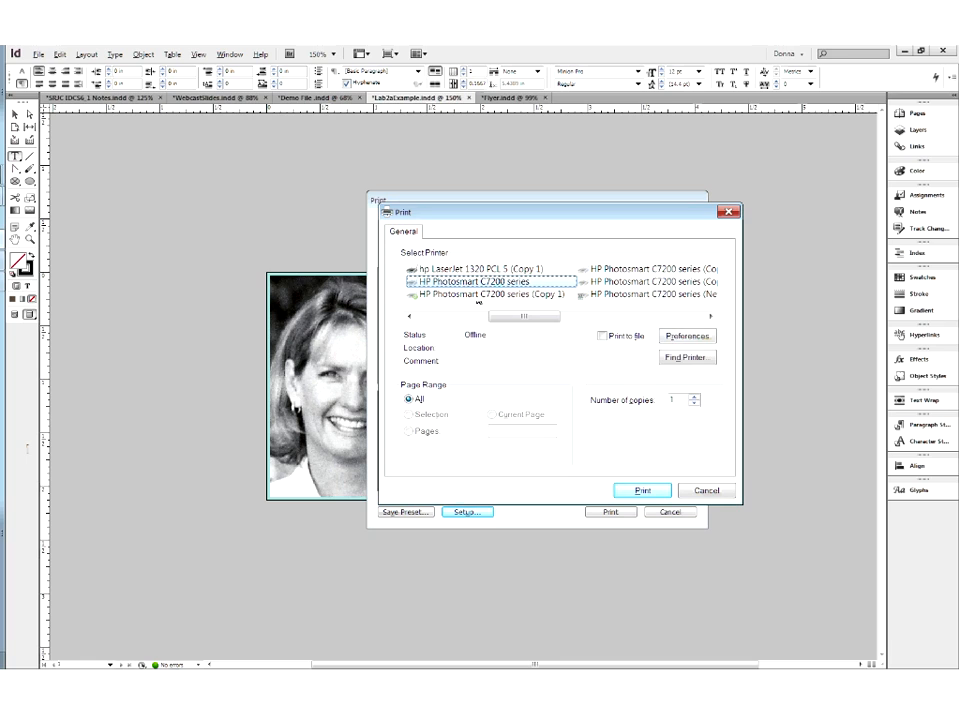
left_click(688, 337)
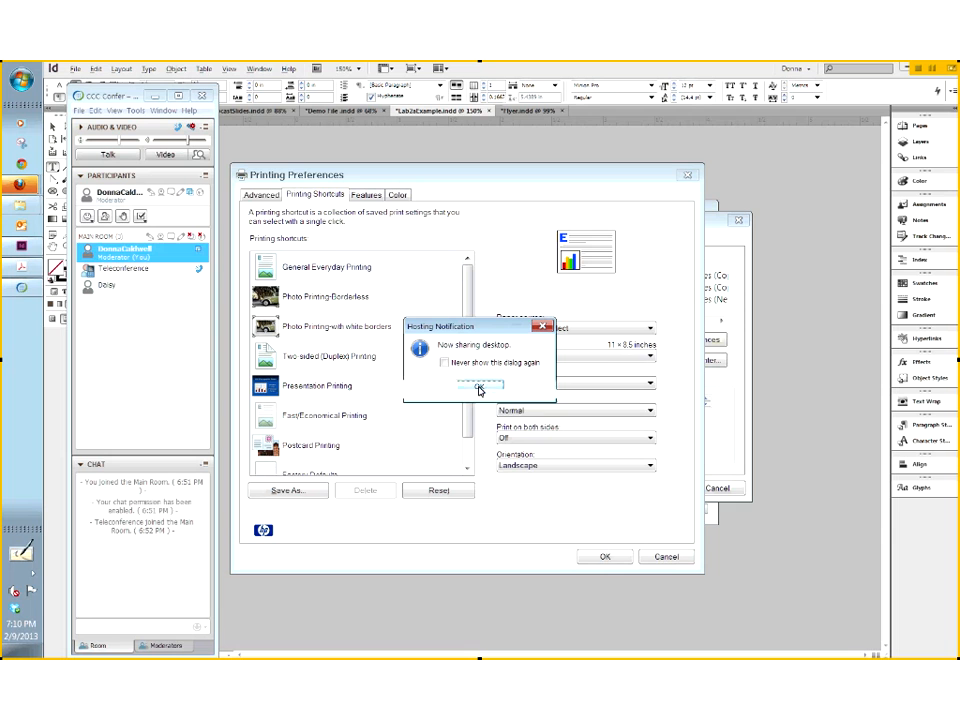
left_click(480, 389)
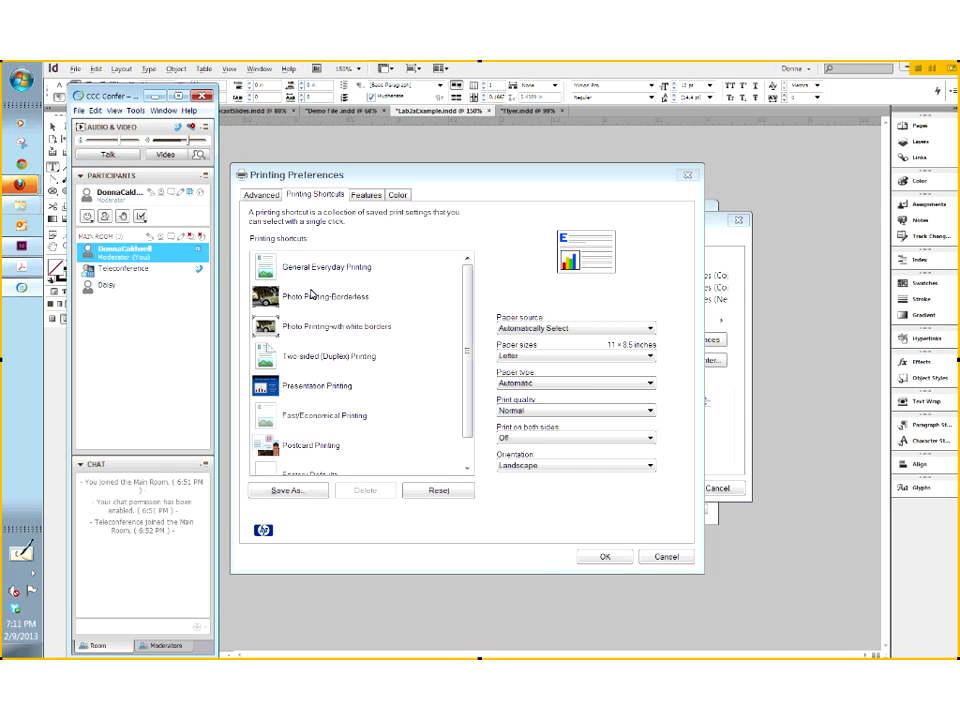
- Examine the print quality and paper type choices in the printer driver's preferences
left_click(540, 412)
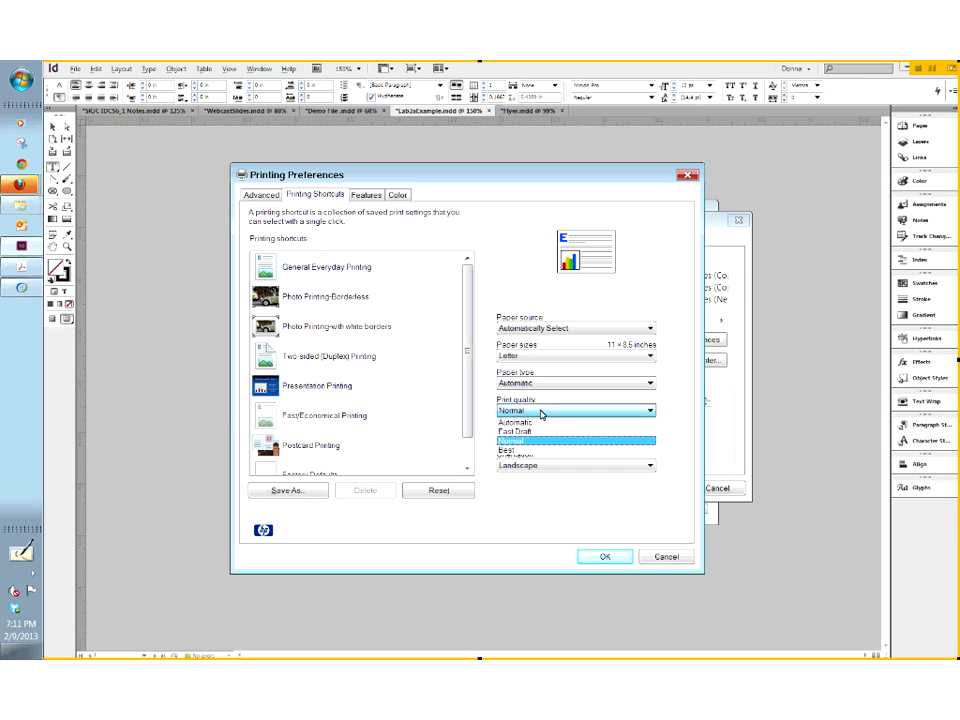
left_click(551, 386)
left_click(551, 386)
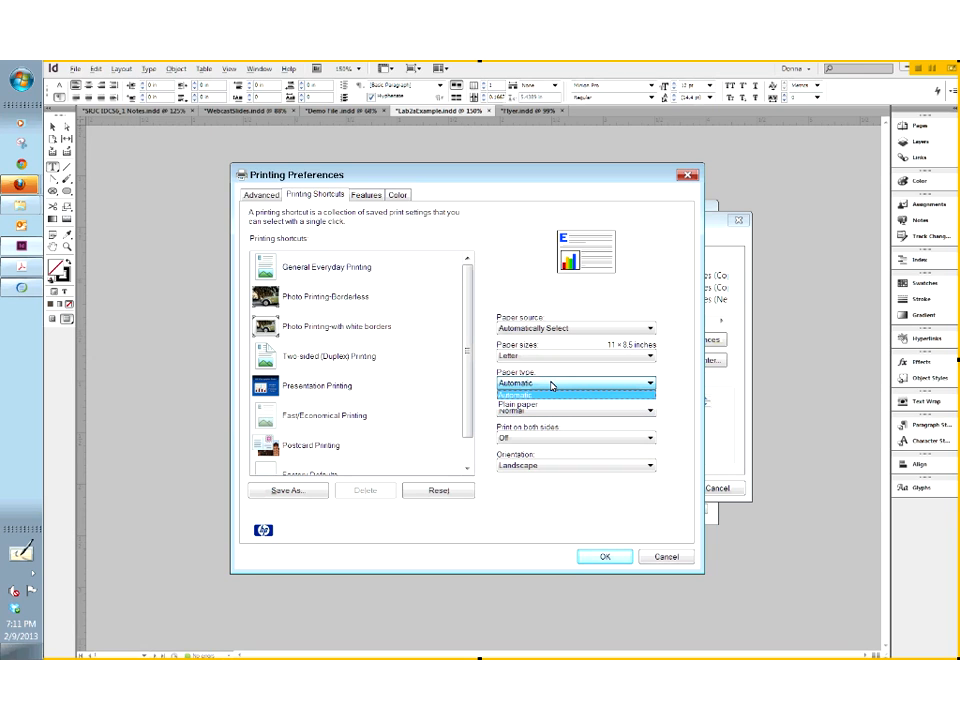
left_click(493, 287)
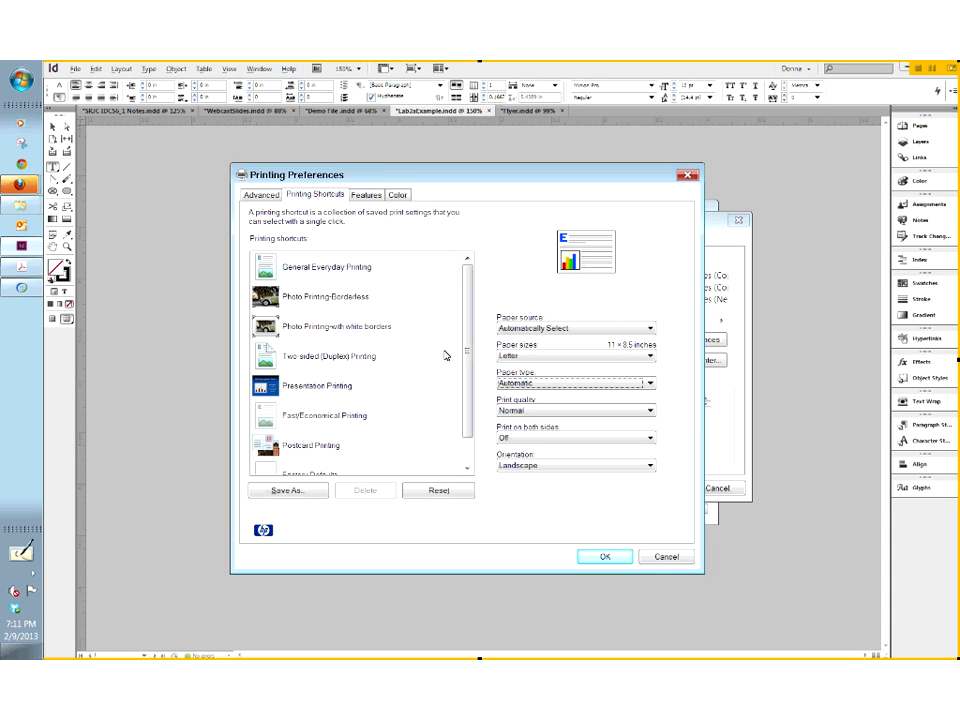
- Accept the printer driver's preferences and its print dialog, and display the Color Management settings for the card's printout
left_click(606, 557)
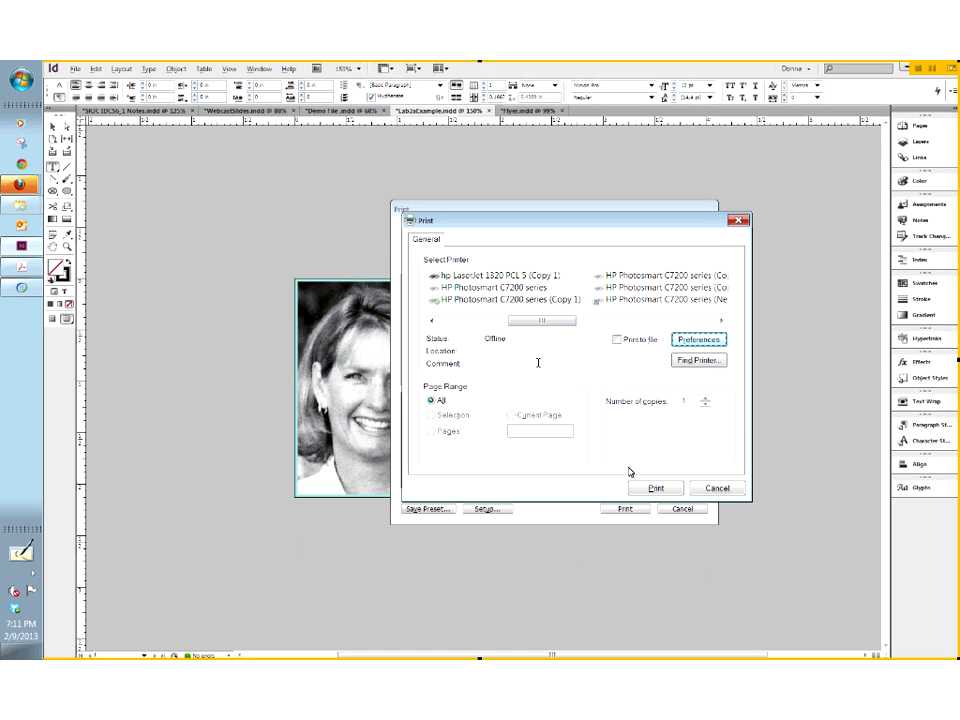
left_click_drag(575, 225, 518, 233)
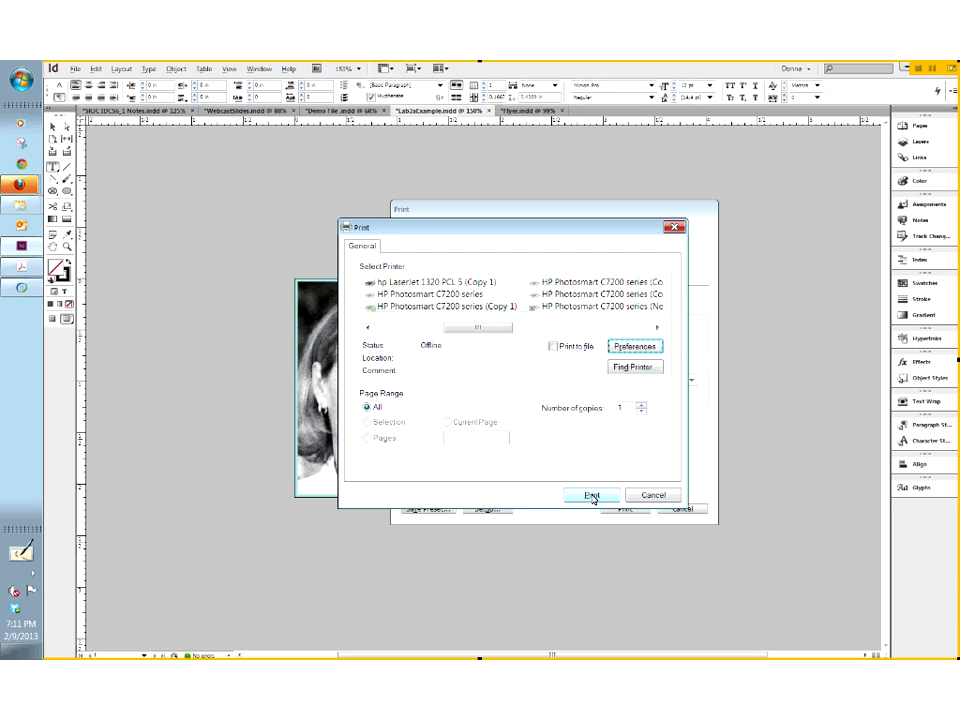
left_click(588, 496)
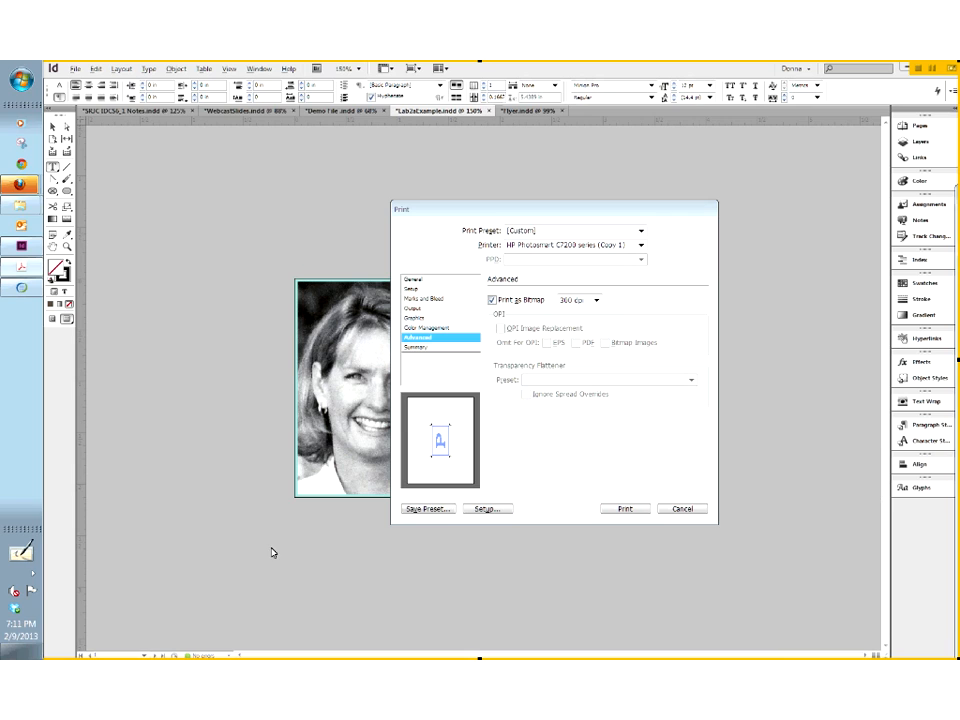
left_click(421, 330)
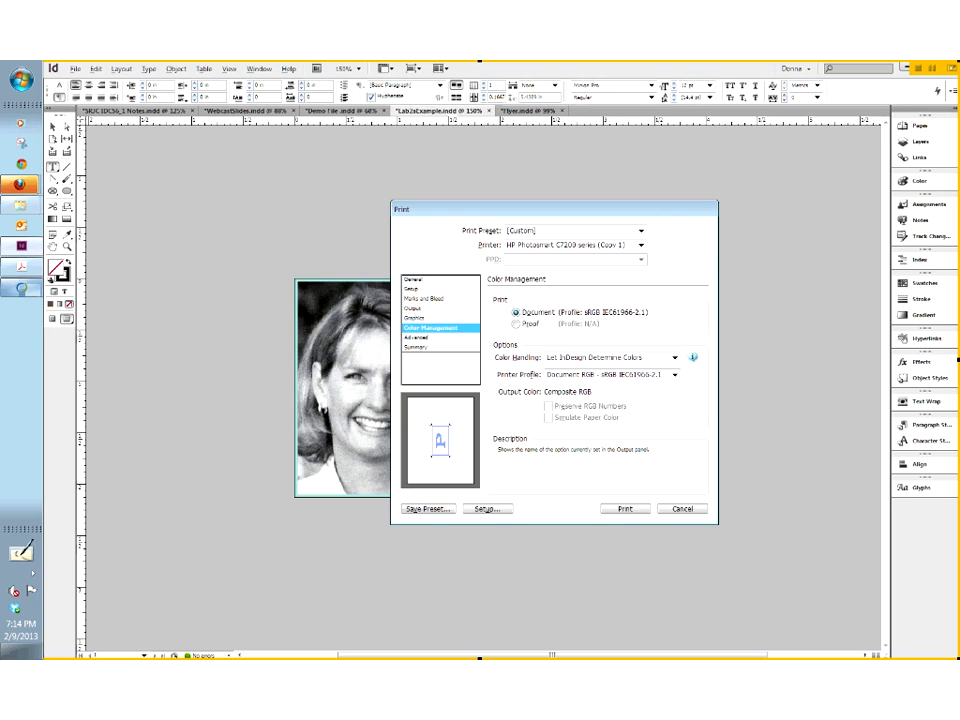
- Switch to the CCC Confer session window and maximize it
left_click(22, 288)
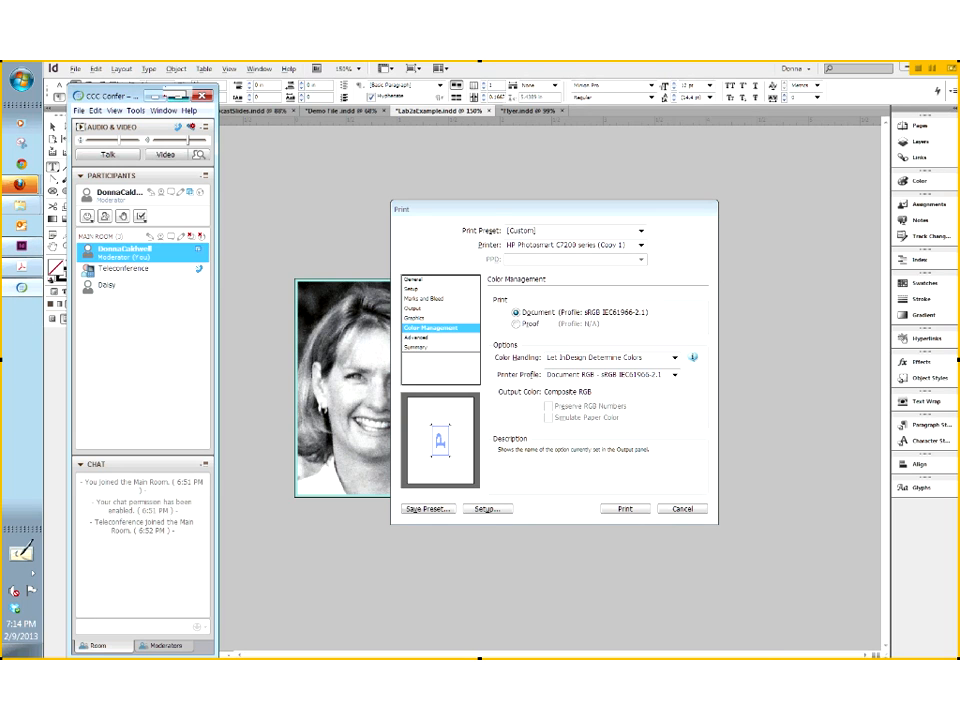
left_click(176, 95)
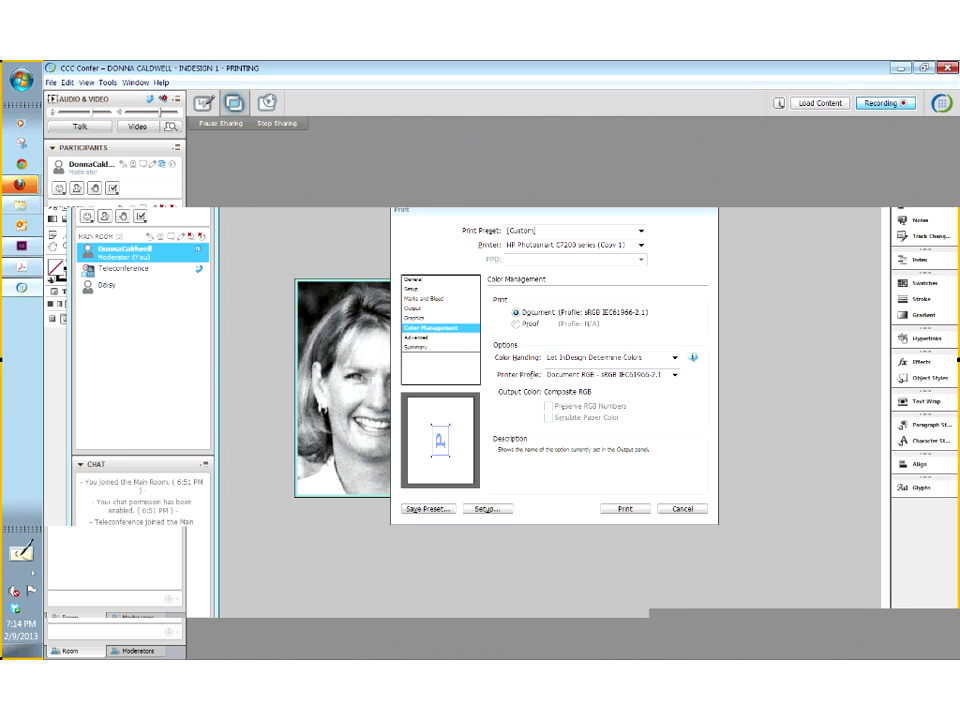